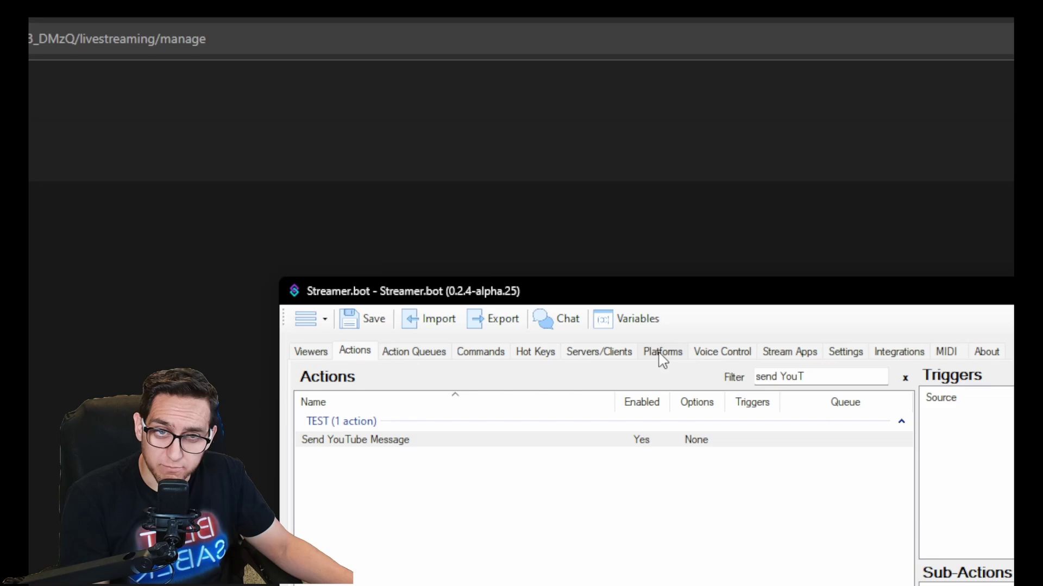
# Show the YouTube broadcasts list with the 'TEST - Alpha 25 Test stuff...' broadcast's details open.
pyautogui.click(662, 353)
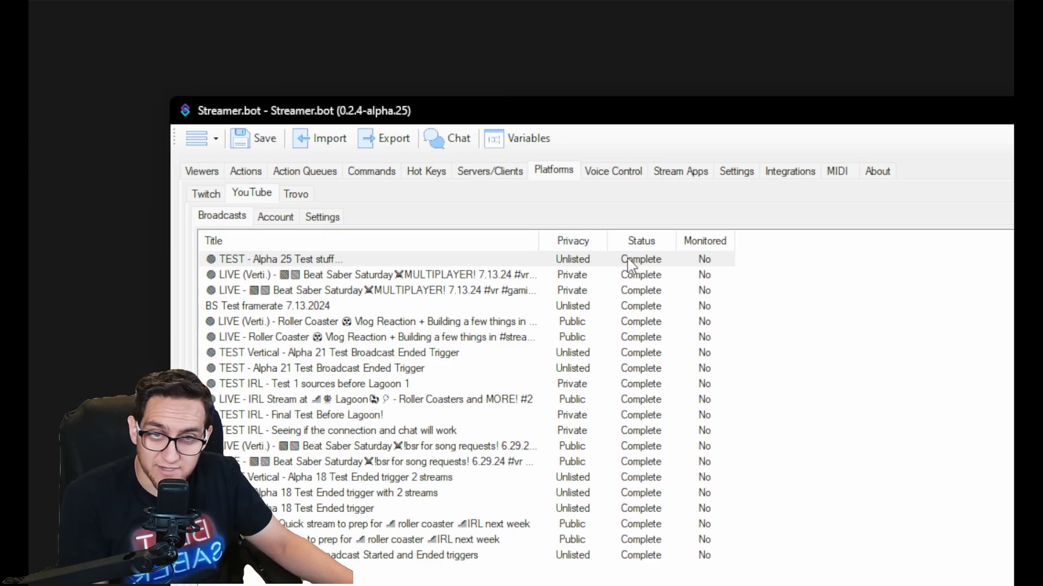
pyautogui.rightClick(387, 264)
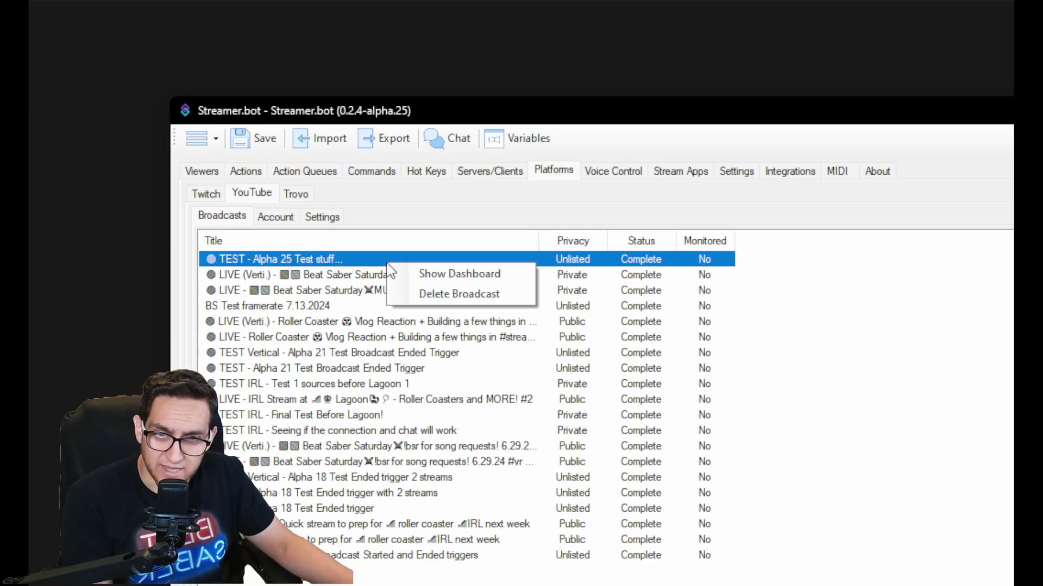
pyautogui.click(954, 186)
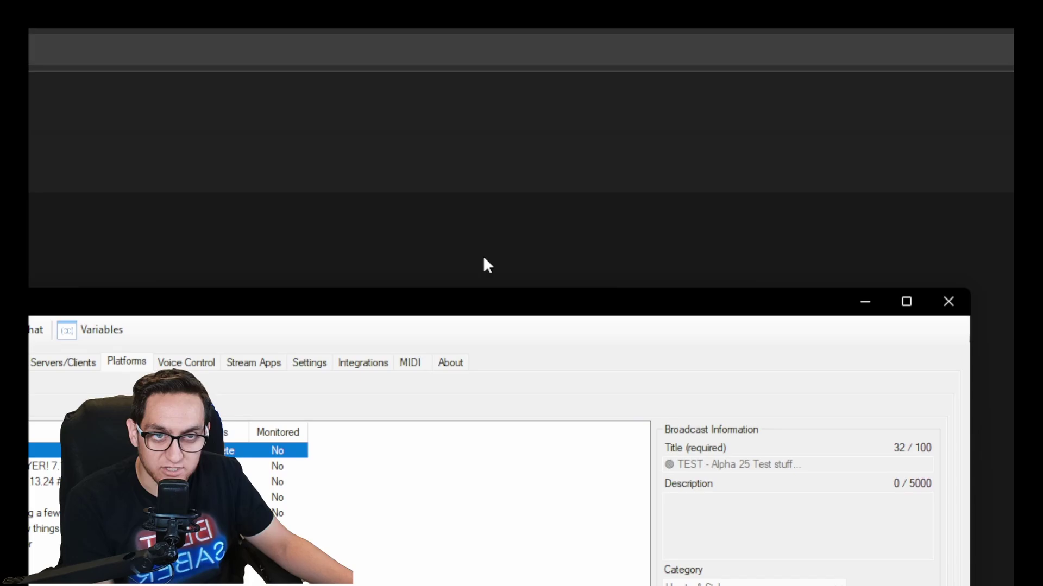
# Schedule a new YouTube stream, replacing the old title wording to make it 'TEST - Hey YouTube!'.
pyautogui.click(980, 173)
pyautogui.click(980, 177)
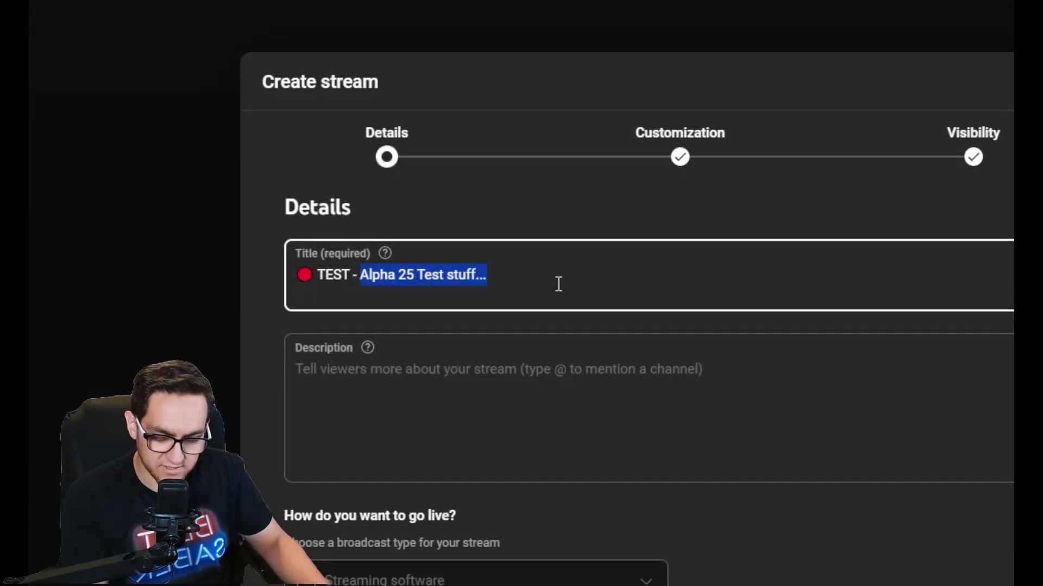
pyautogui.write('Hey You')
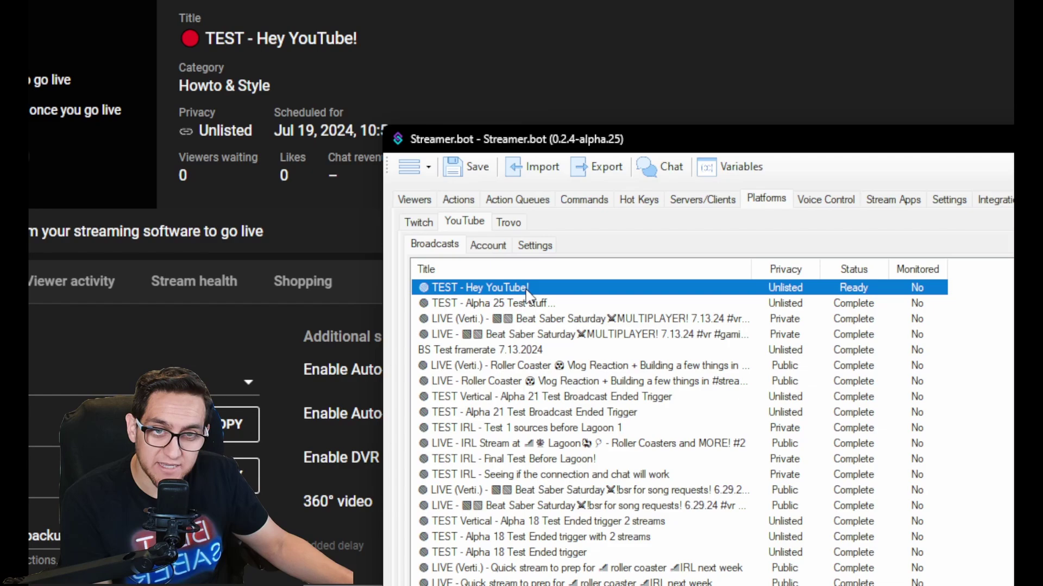
# Open the 'TEST - Hey YouTube!' broadcast's dashboard, then return to Streamer.bot and reopen its options.
pyautogui.rightClick(590, 287)
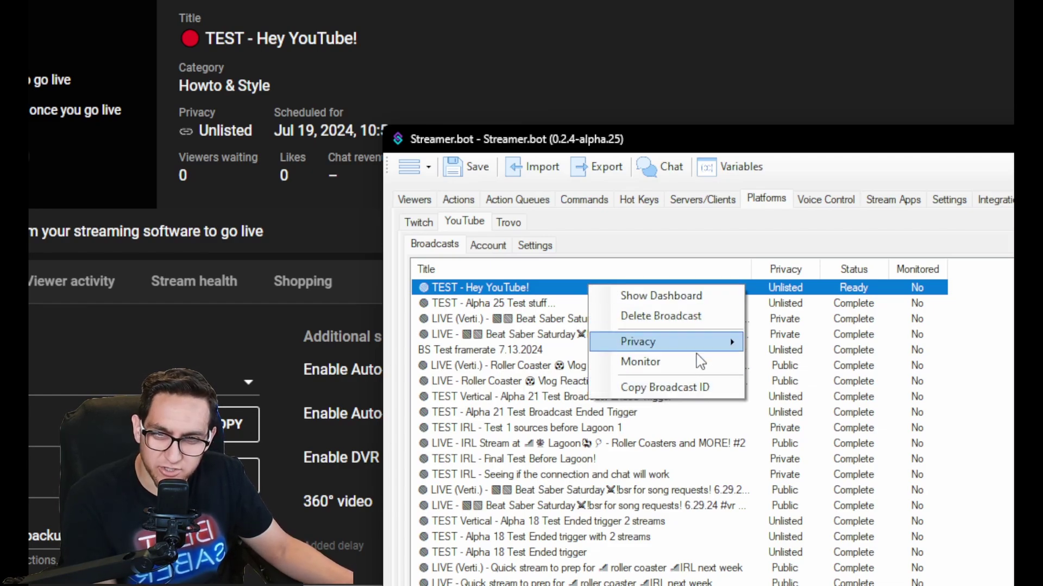
pyautogui.moveTo(697, 347)
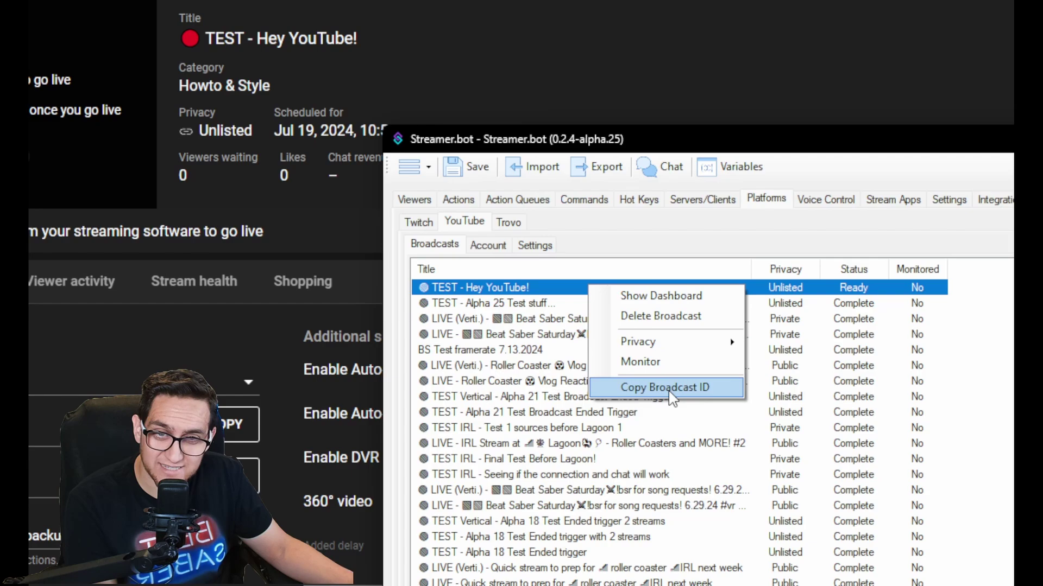
pyautogui.click(661, 297)
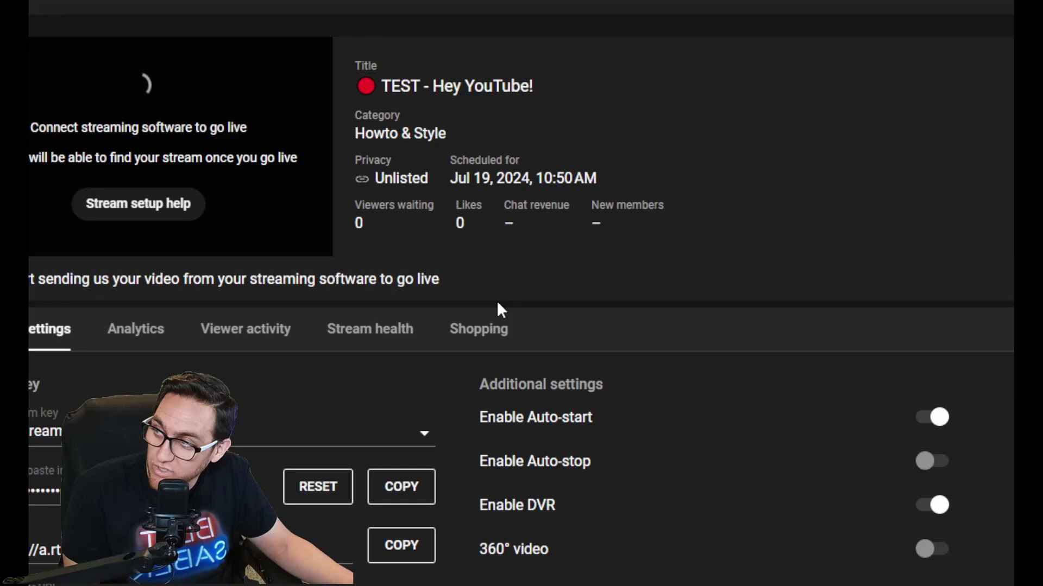
pyautogui.hotkey('alt', 'Tab')
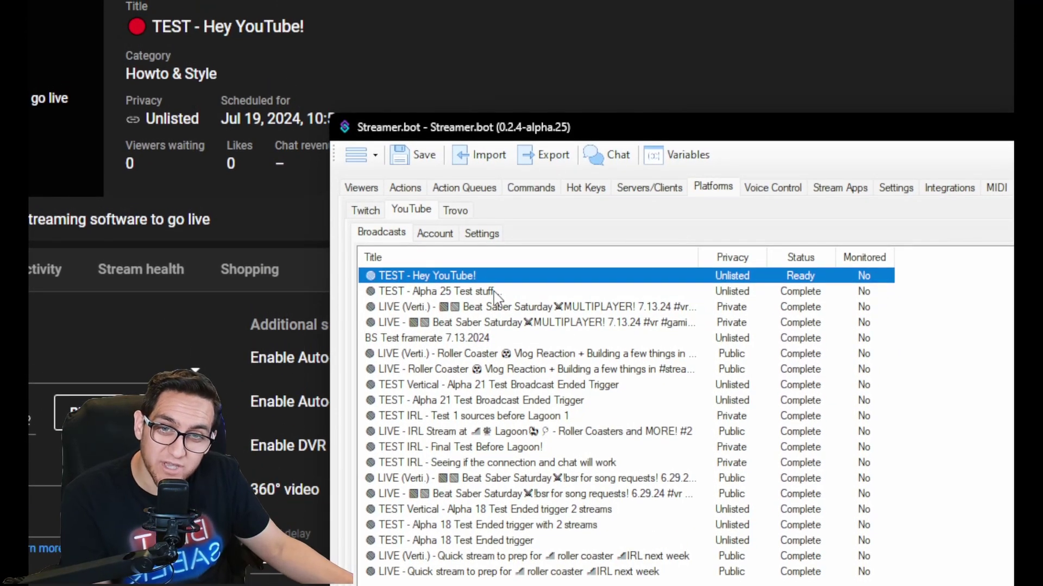
pyautogui.rightClick(491, 281)
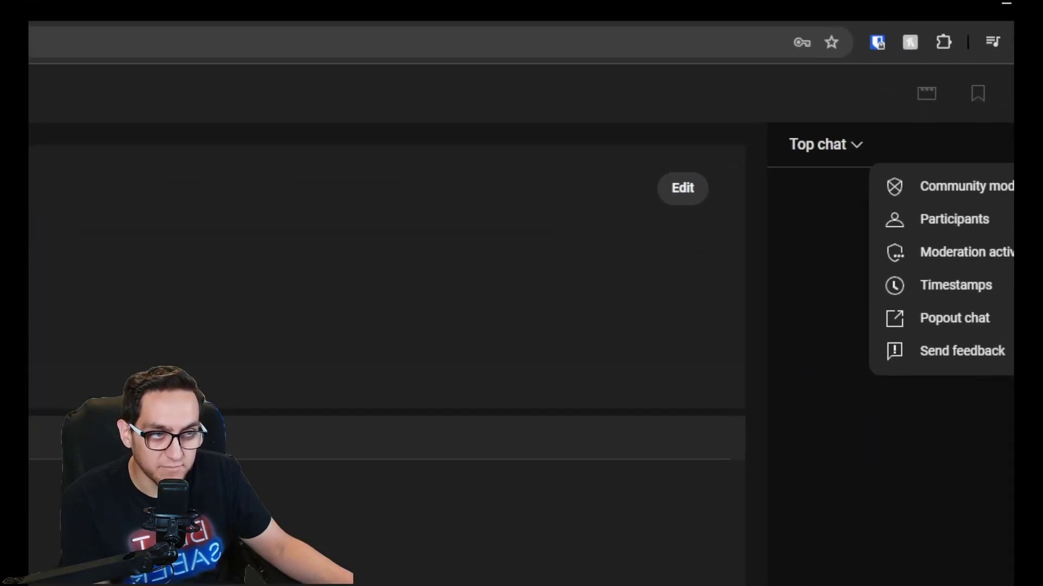
# Pop out the test stream's live chat, post '!dadjoke' in it, and return to Streamer.bot.
pyautogui.click(972, 319)
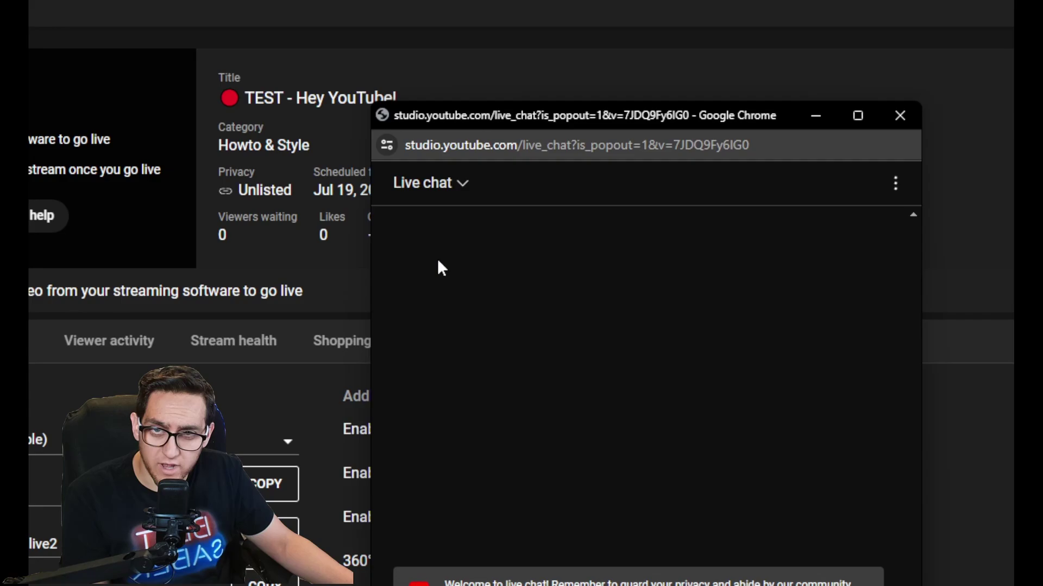
pyautogui.click(476, 530)
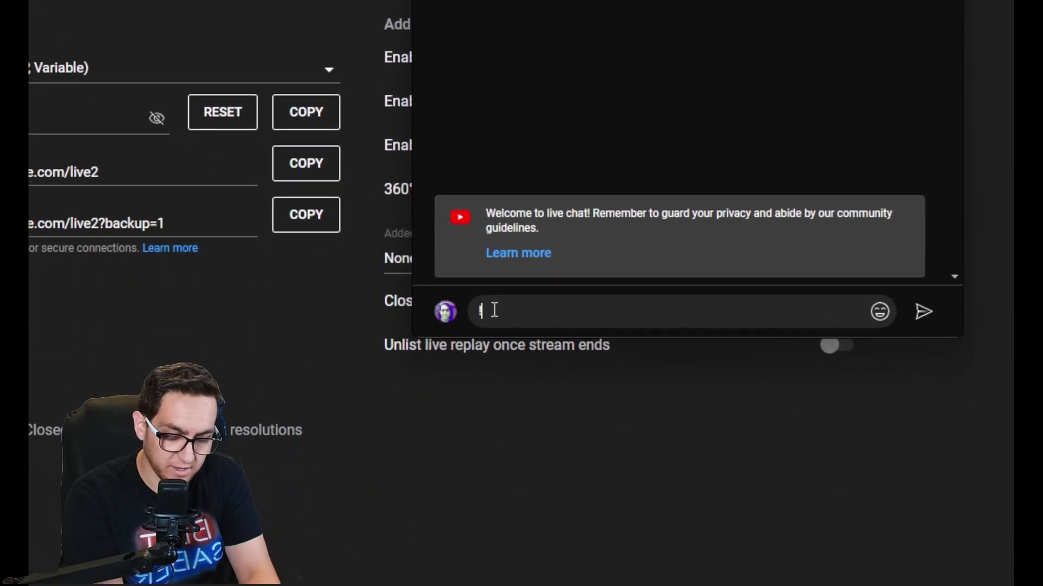
pyautogui.write('!dad')
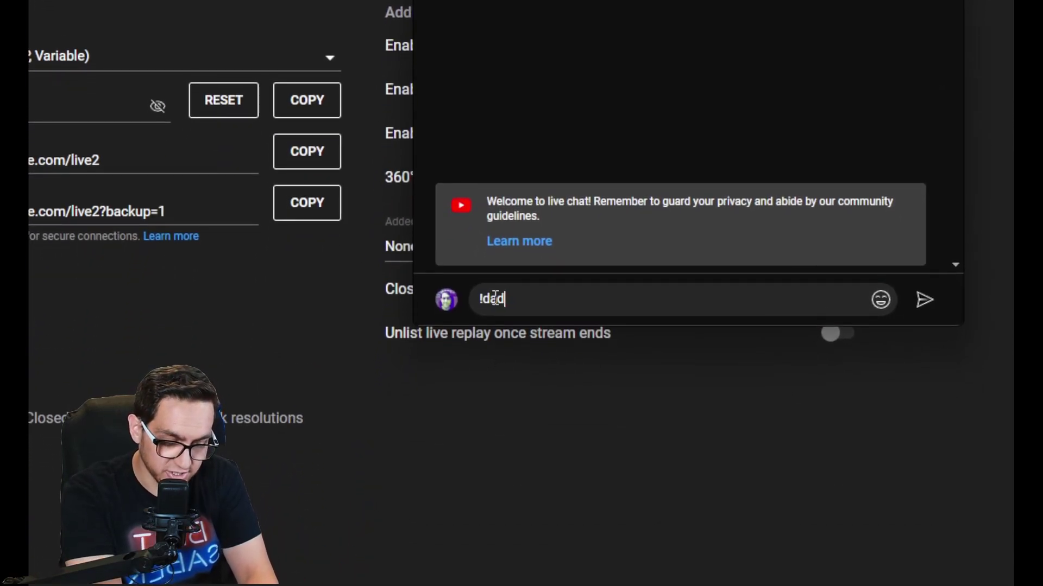
pyautogui.write('joke')
pyautogui.press('Return')
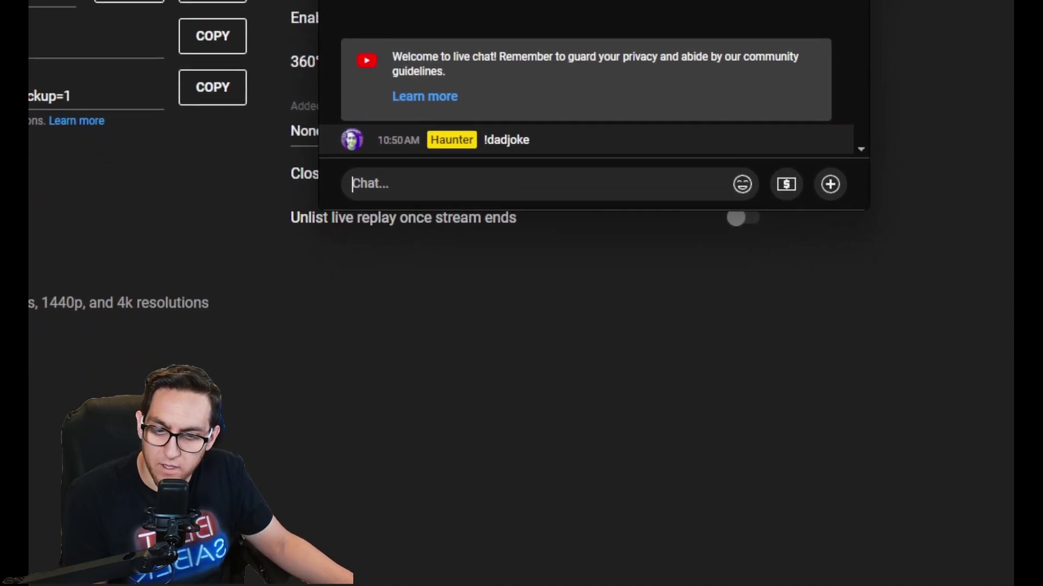
pyautogui.click(532, 582)
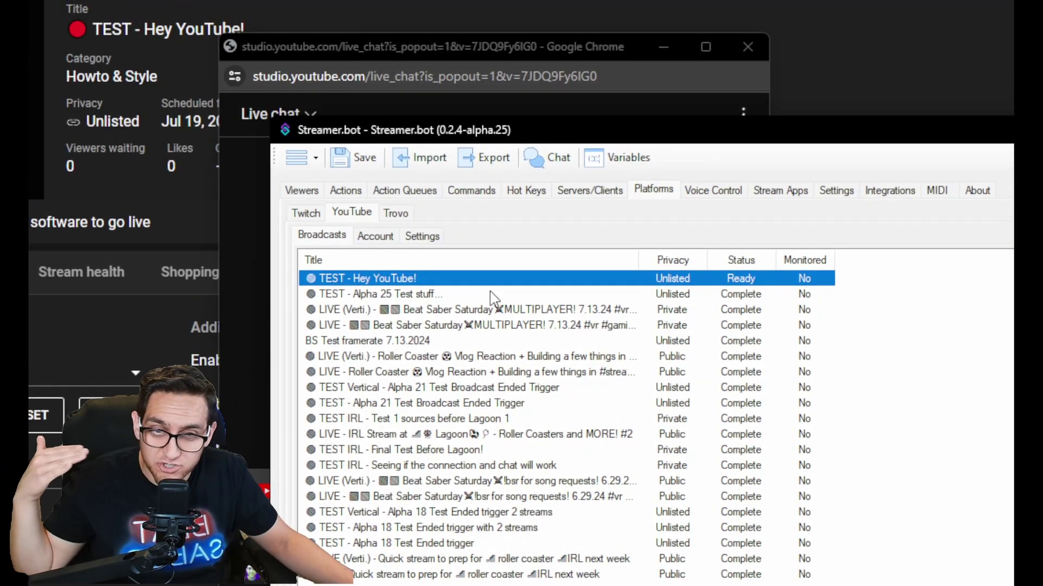
# Start monitoring the 'TEST - Hey YouTube!' broadcast from its options menu.
pyautogui.rightClick(386, 274)
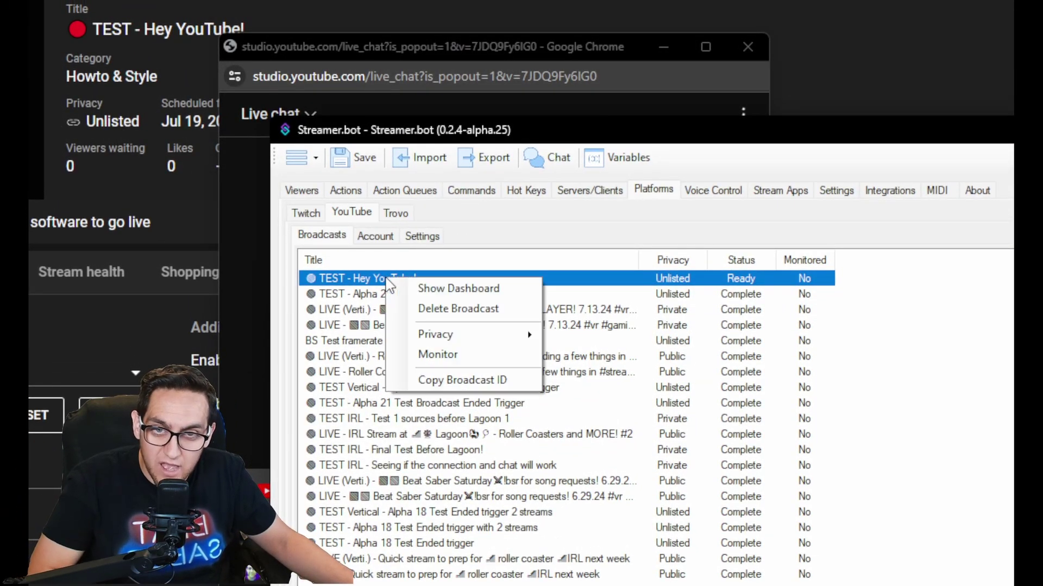
pyautogui.click(439, 356)
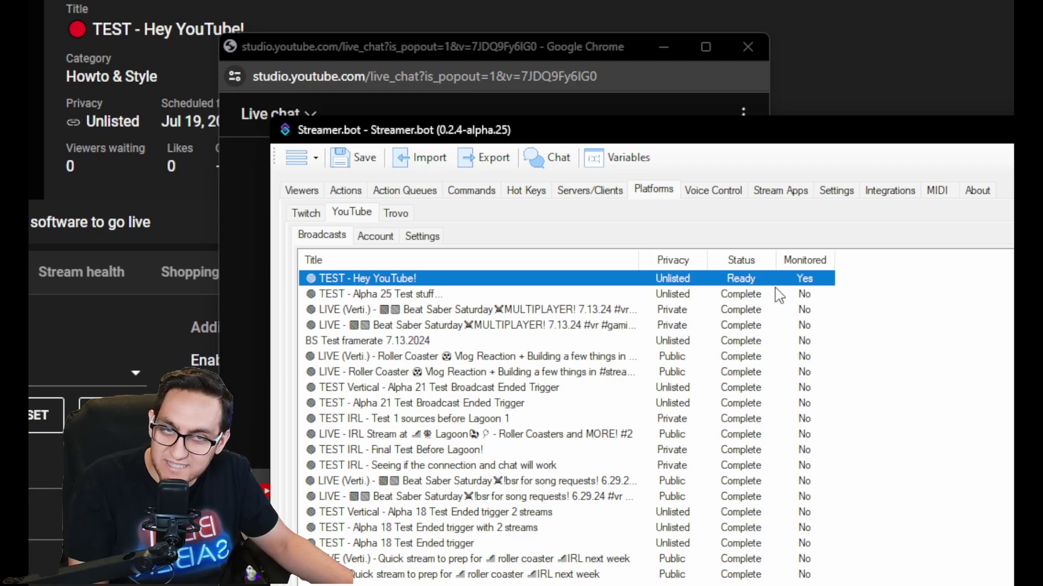
# Send '!dadjoke' in the live chat popout to get the bot's dad joke reply.
pyautogui.click(589, 54)
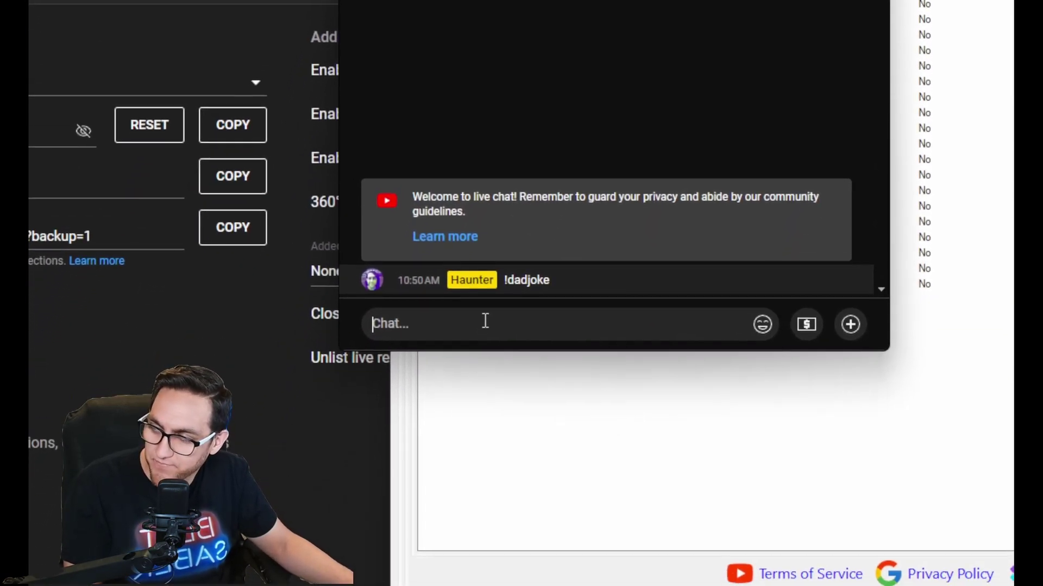
pyautogui.write('!dad')
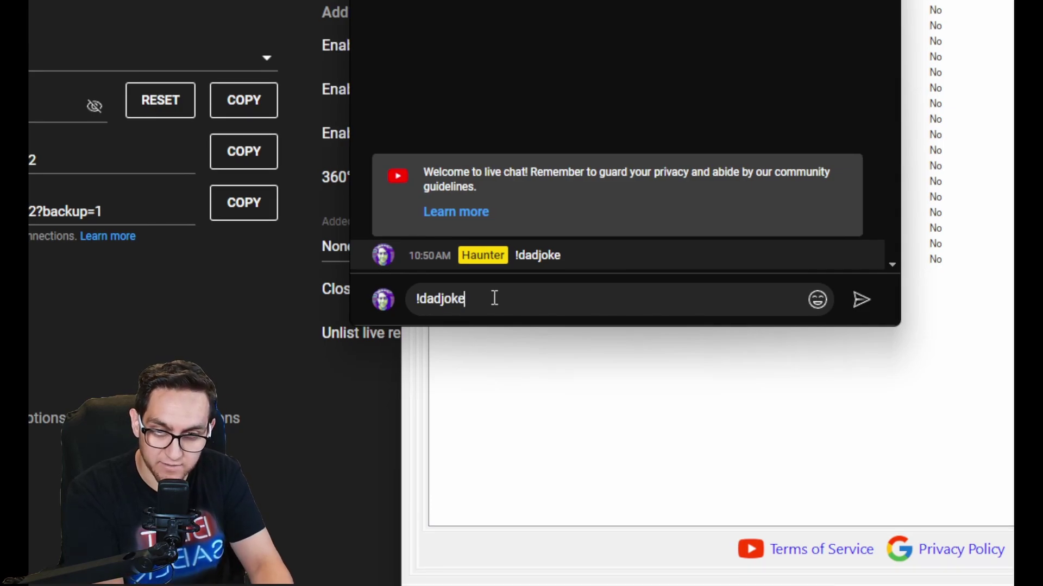
pyautogui.write('joke')
pyautogui.press('Return')
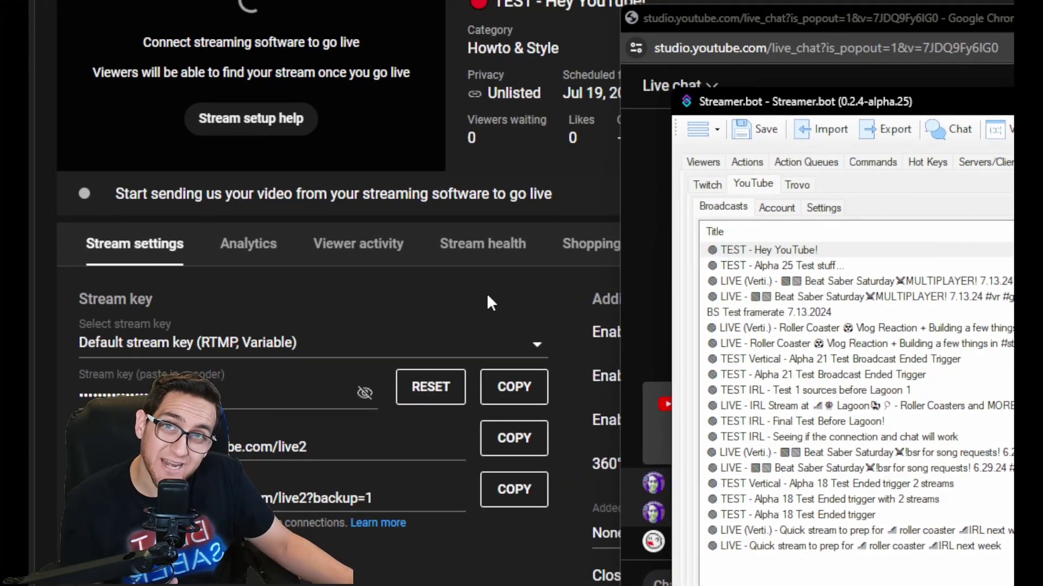
# In Action Queues > Action History, view the Redeem Dad Joke run's variables, including broadcast.id.
pyautogui.click(828, 162)
pyautogui.click(843, 184)
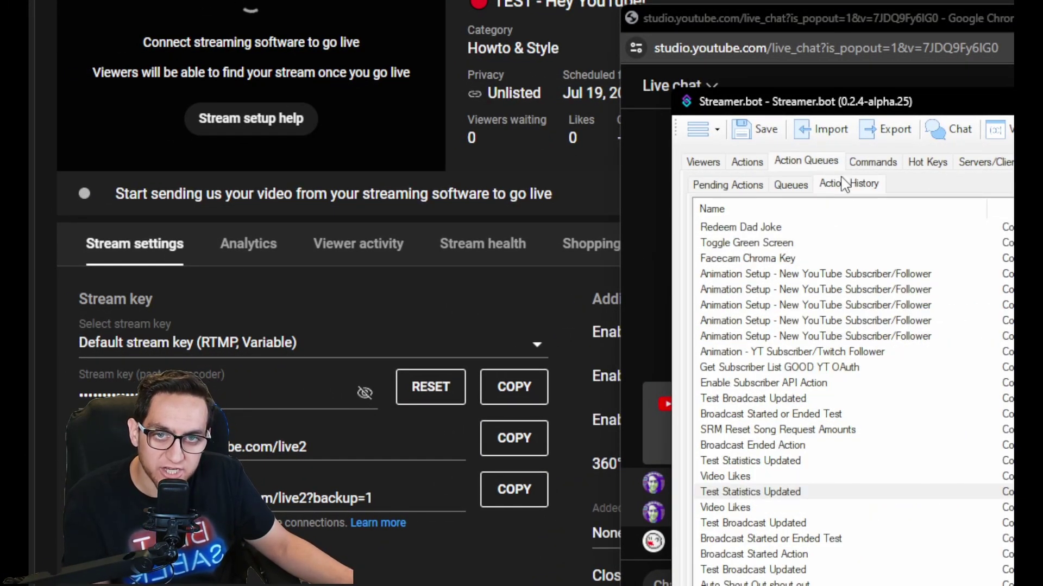
pyautogui.doubleClick(742, 227)
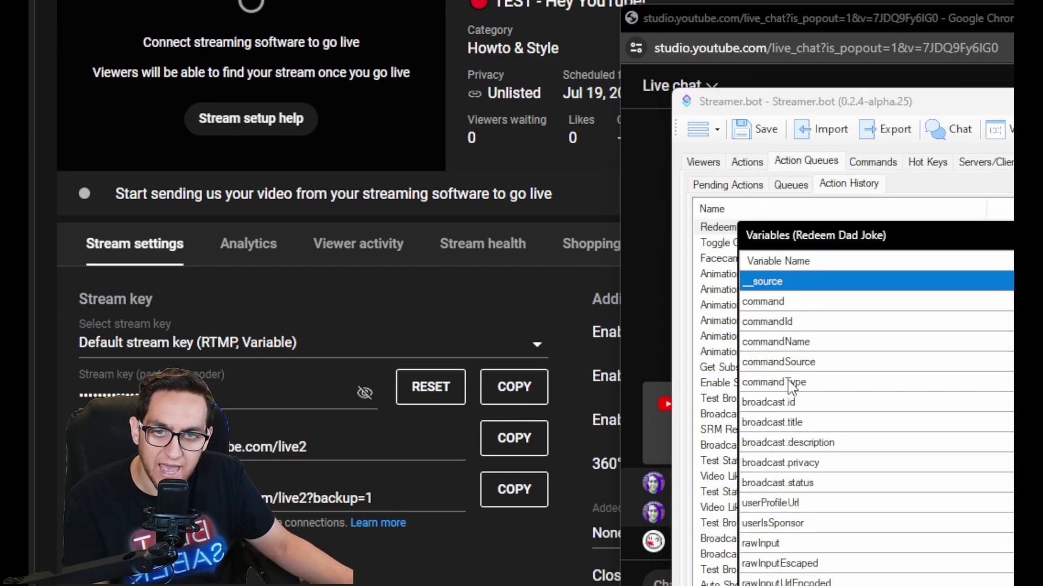
pyautogui.click(823, 412)
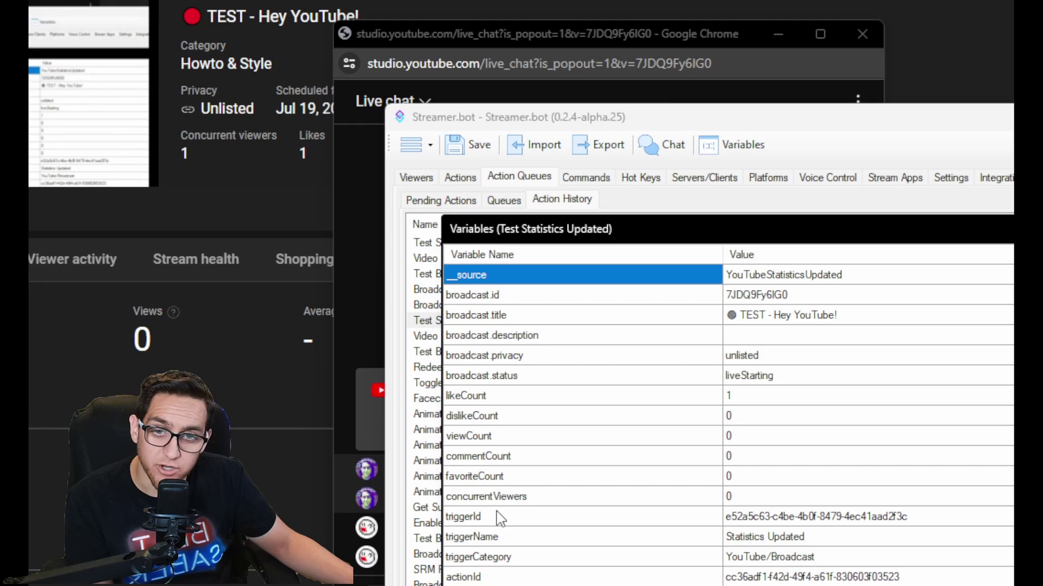
# Point out the concurrentViewers variable among the run's recorded variables.
pyautogui.click(511, 499)
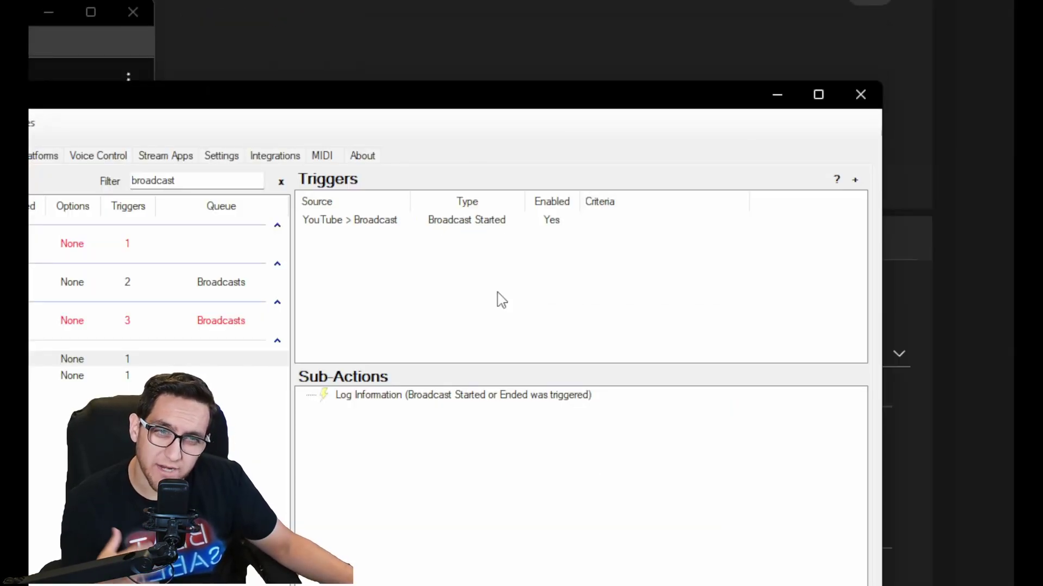
# Browse the YouTube > Broadcast trigger types without adding one, then select the YouTube Broadcast Started trigger.
pyautogui.rightClick(351, 260)
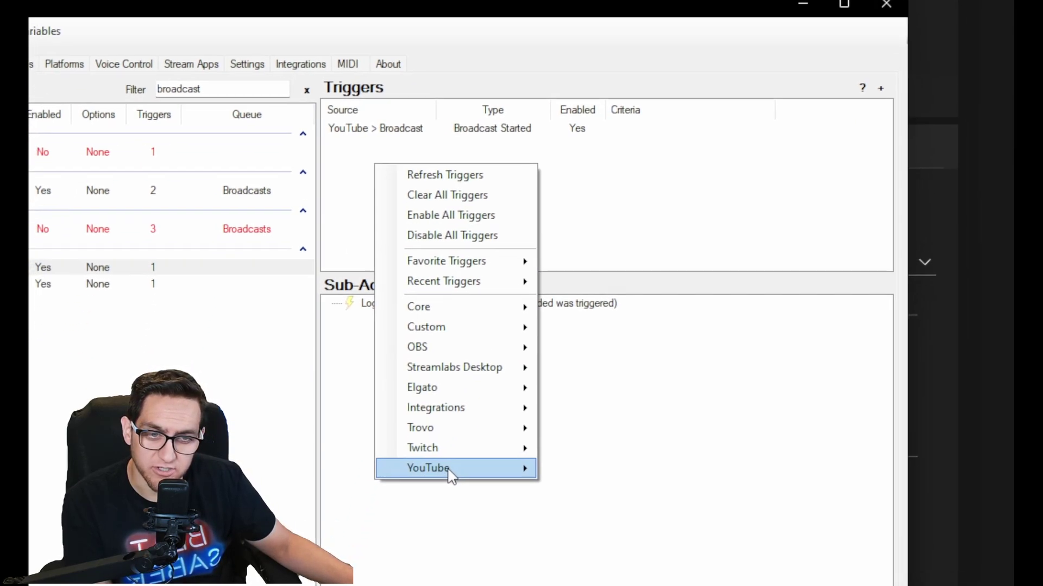
pyautogui.moveTo(427, 563)
pyautogui.moveTo(625, 367)
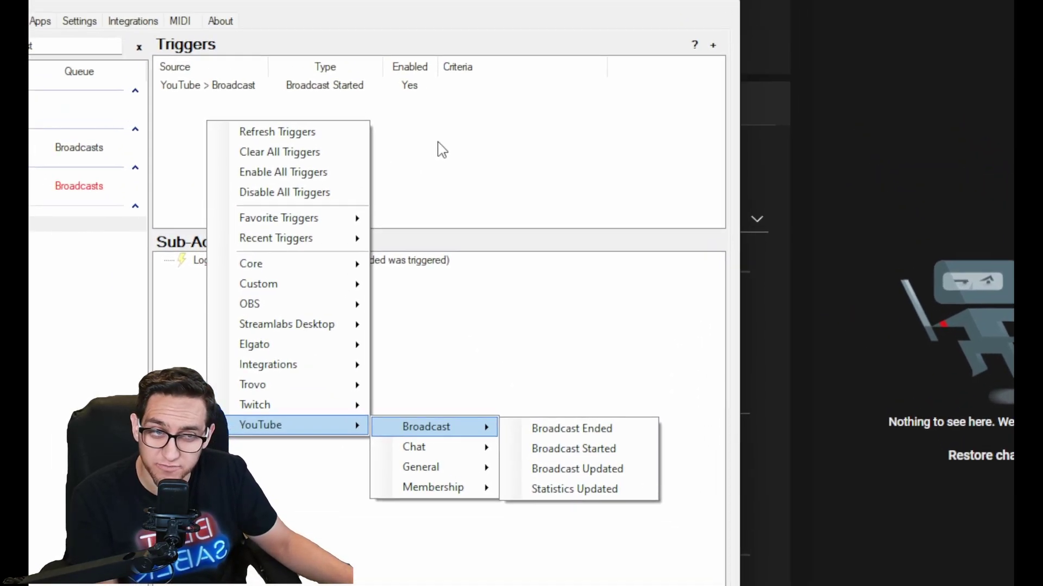
pyautogui.click(180, 0)
pyautogui.click(396, 188)
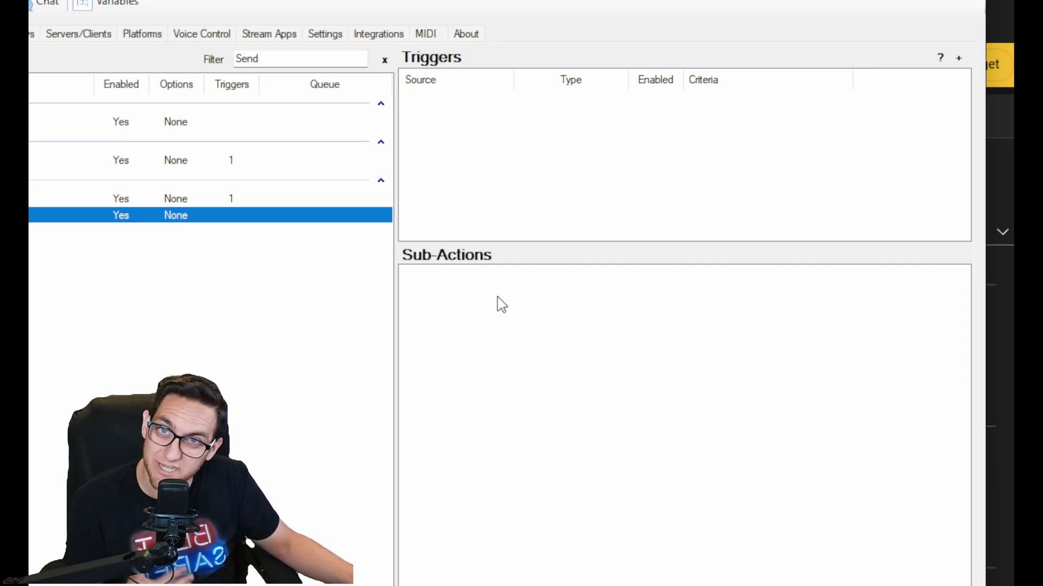
# Add a YouTube > Send Message to Channel sub-action to the empty action.
pyautogui.rightClick(497, 298)
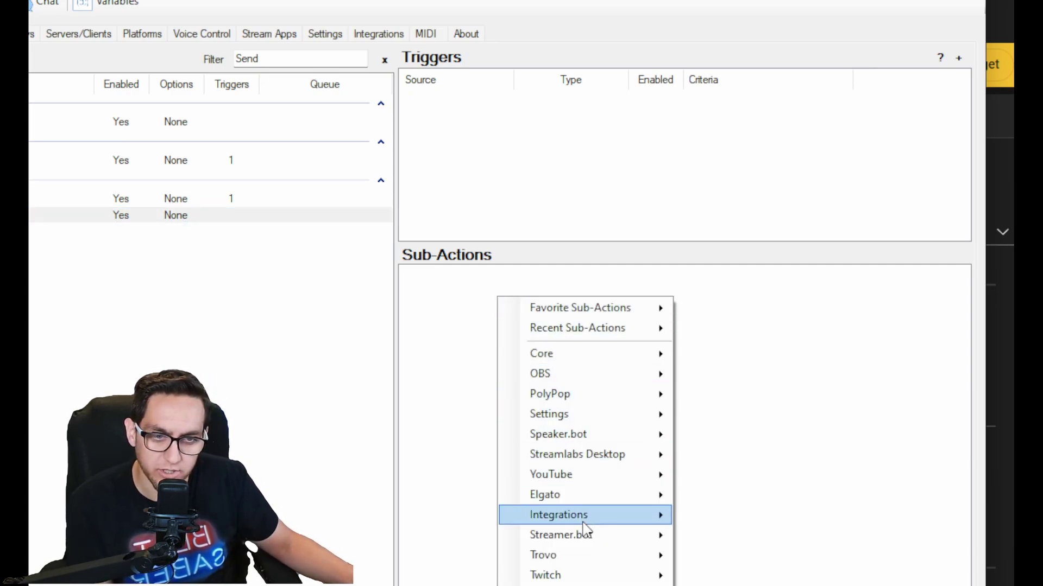
pyautogui.moveTo(597, 476)
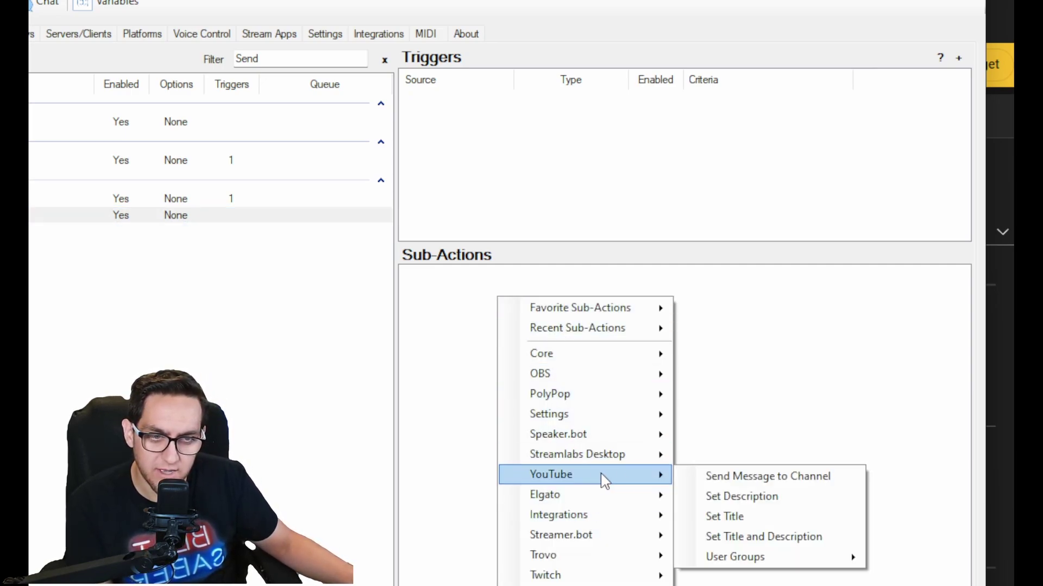
pyautogui.click(782, 475)
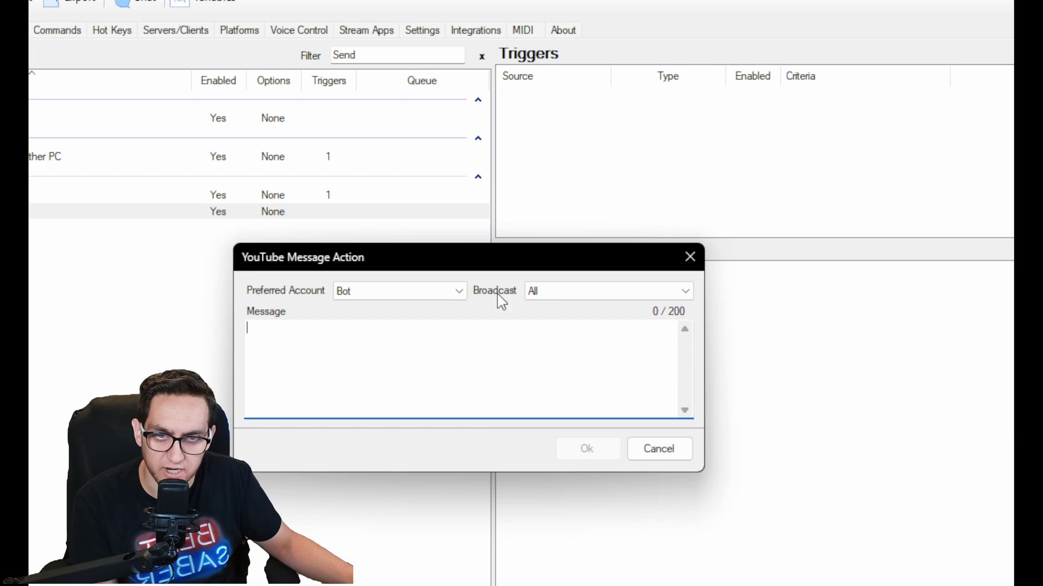
pyautogui.click(464, 293)
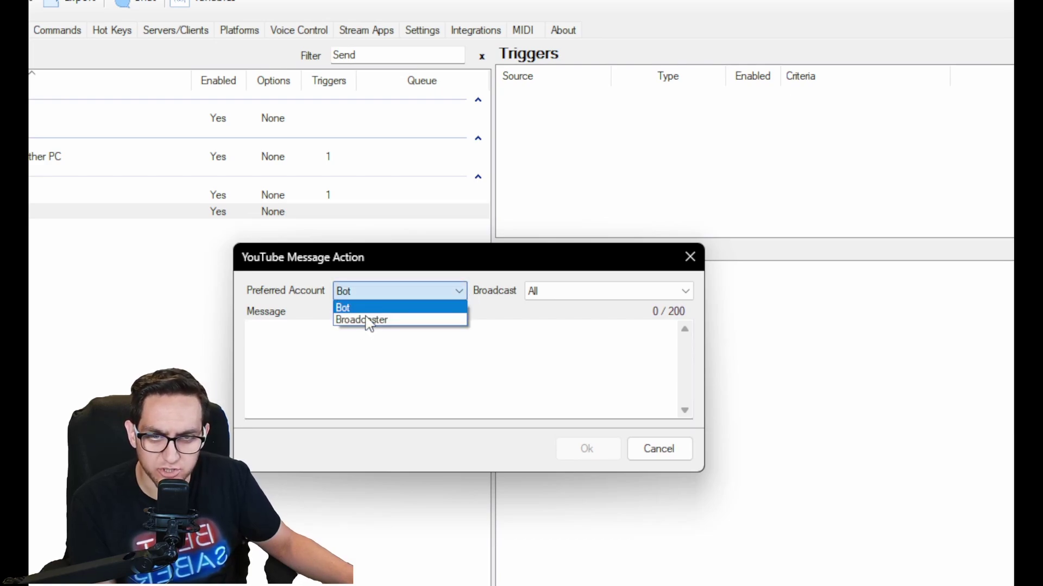
pyautogui.click(493, 304)
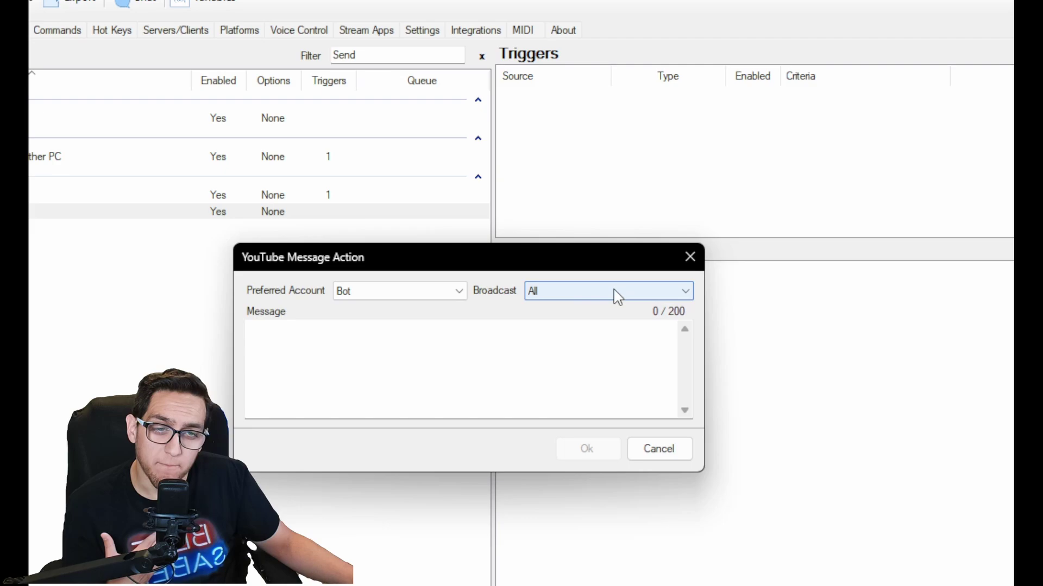
pyautogui.click(648, 299)
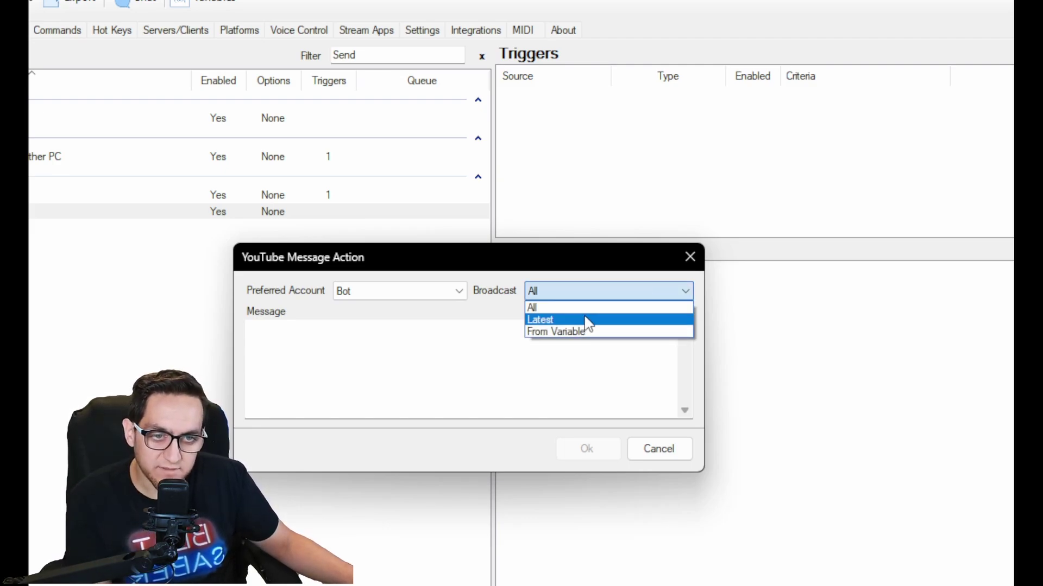